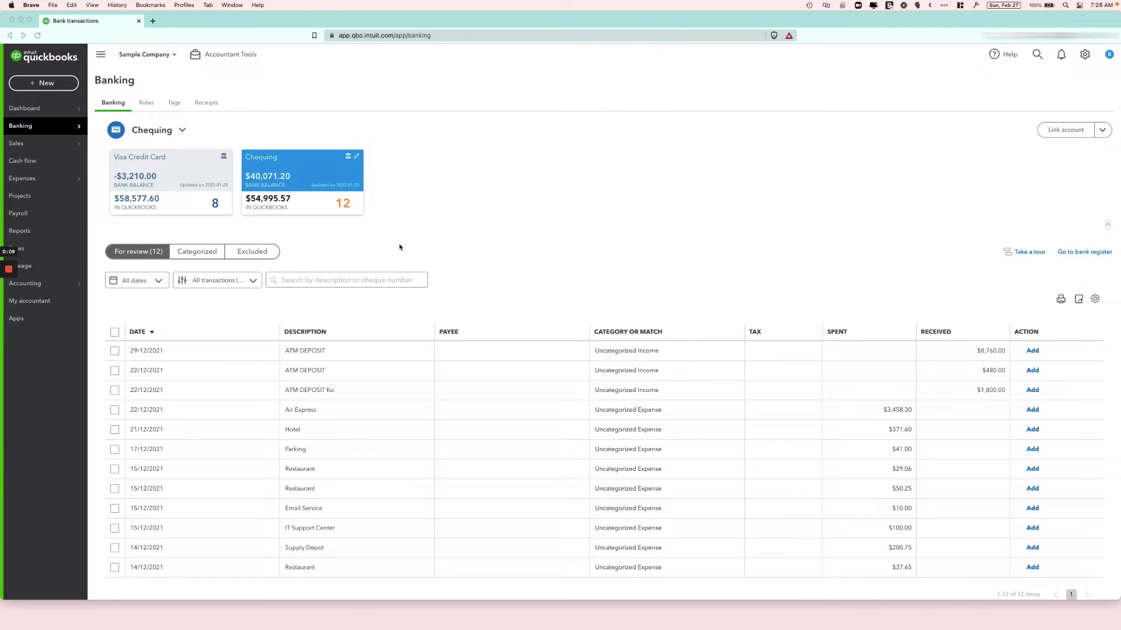
Open the Taxes page listing the sales tax filings due
{"action": "left_click", "coordinate": [49, 253]}
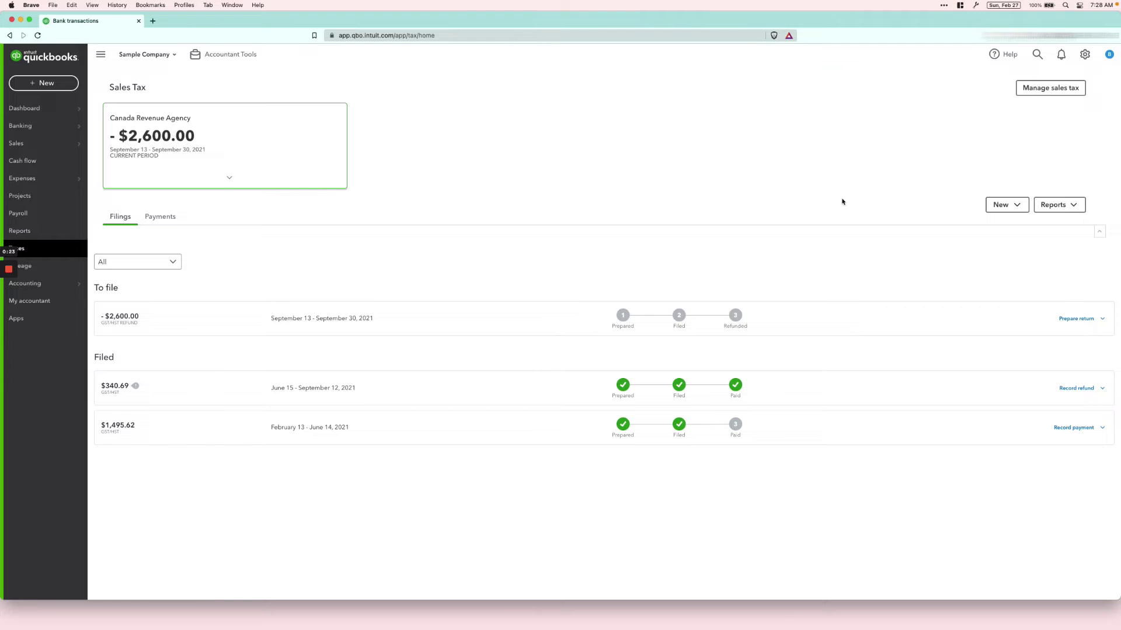
Open the -$2,600.00 GST/HST return for 13/09/2021–30/09/2021 and review its lines
{"action": "left_click", "coordinate": [1075, 318]}
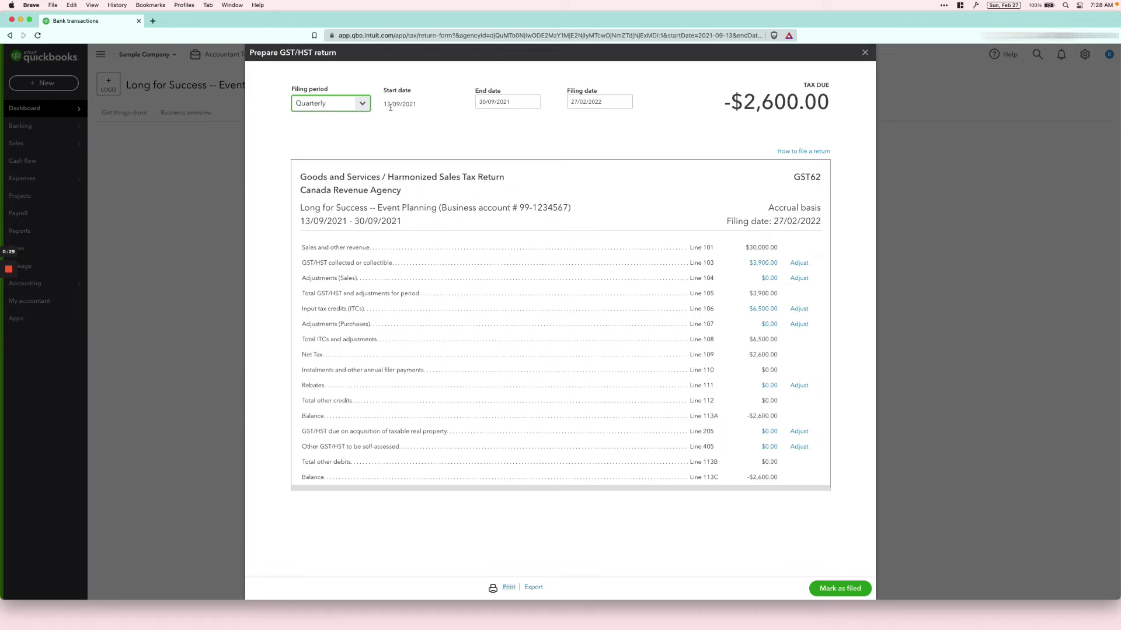
{"action": "mouse_move", "coordinate": [507, 102]}
{"action": "left_click", "coordinate": [587, 102]}
Mark the -$2,600.00 return filed, close the books, and defer recording the refund
{"action": "left_click", "coordinate": [840, 588]}
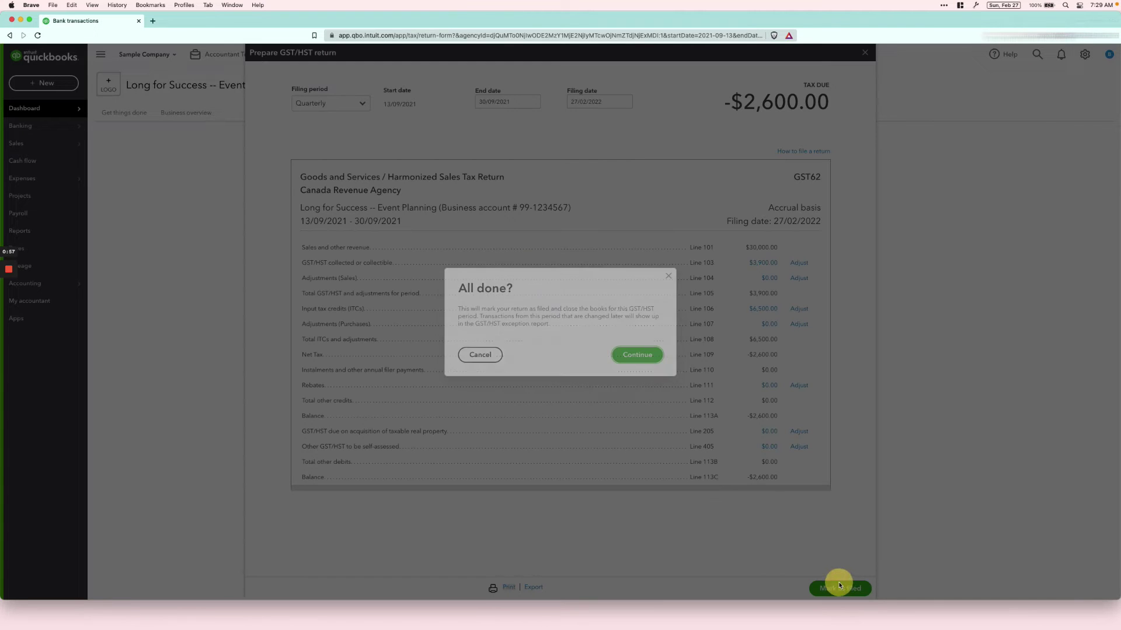
{"action": "left_click", "coordinate": [637, 355]}
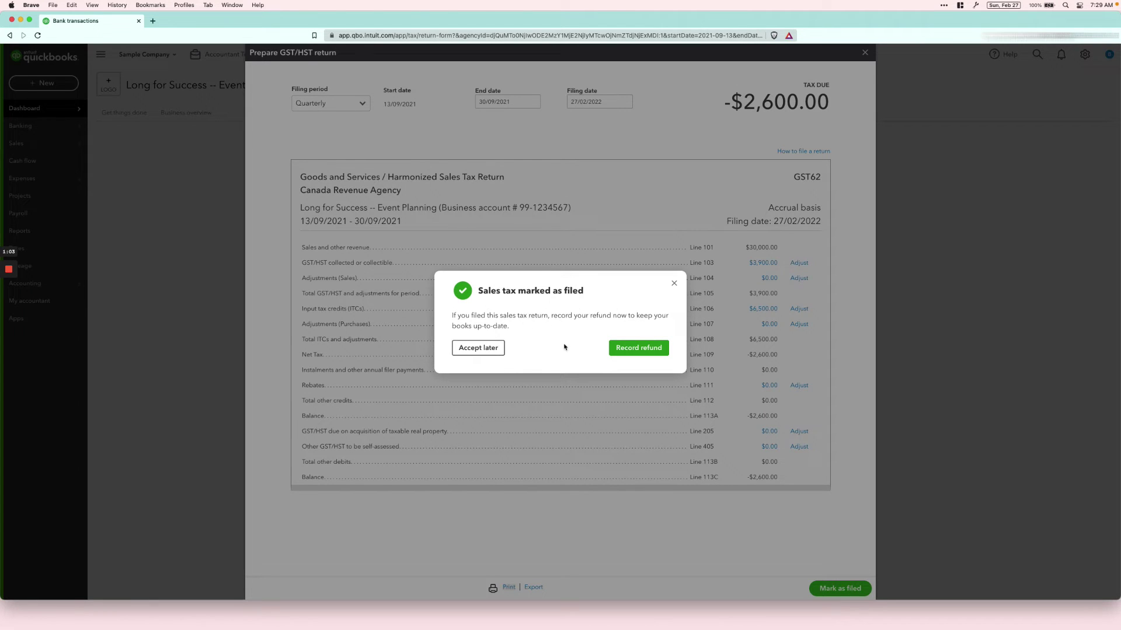
{"action": "left_click", "coordinate": [479, 347]}
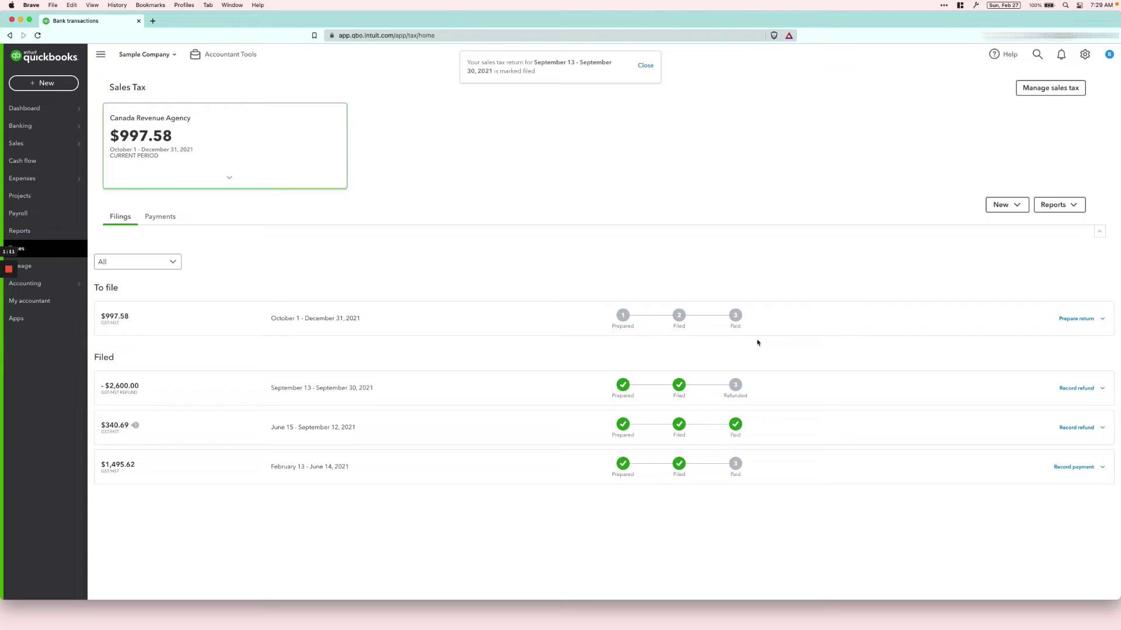
Record the $2,600.00 refund to Chequing dated 28/02/2022 for the -$2,600.00 return
{"action": "left_click", "coordinate": [1075, 388]}
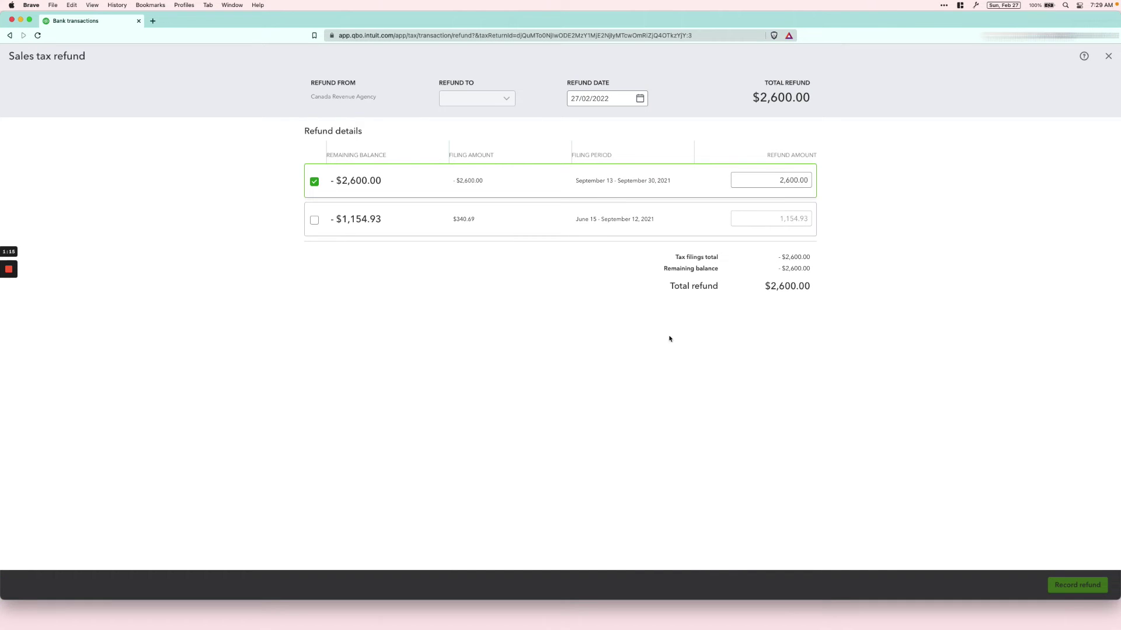
{"action": "left_click", "coordinate": [476, 97]}
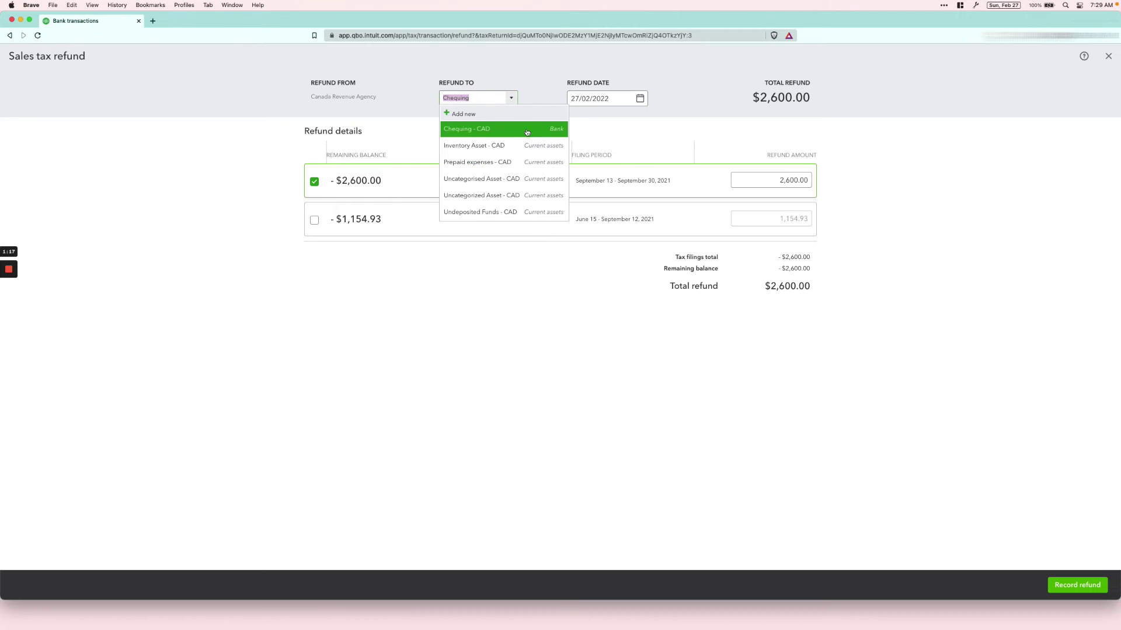
{"action": "left_click", "coordinate": [507, 132]}
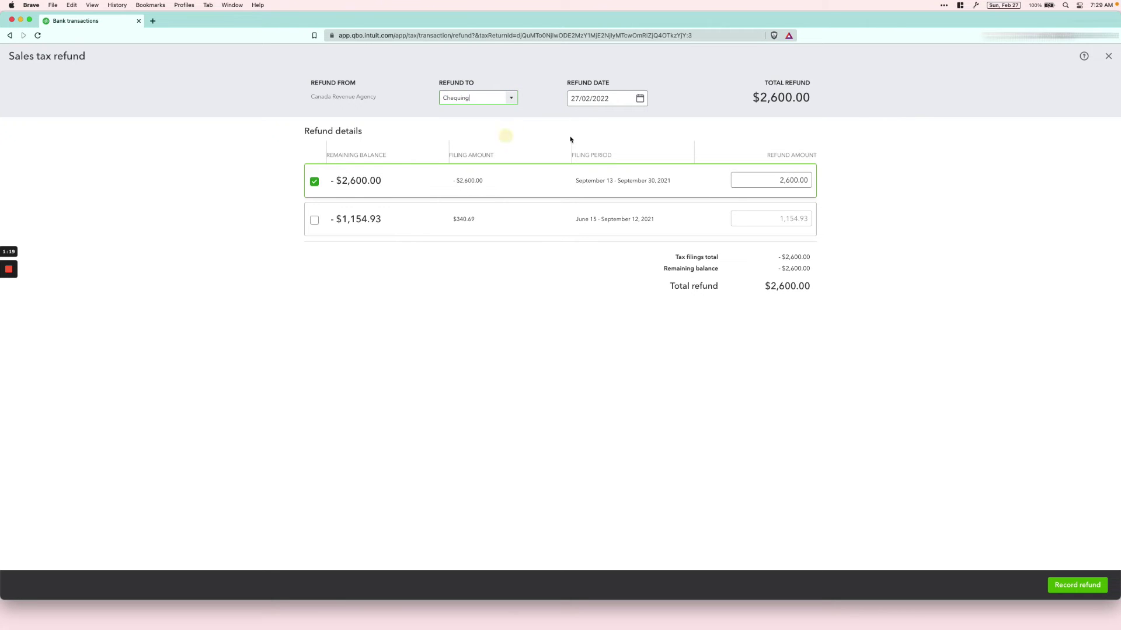
{"action": "left_click", "coordinate": [639, 98]}
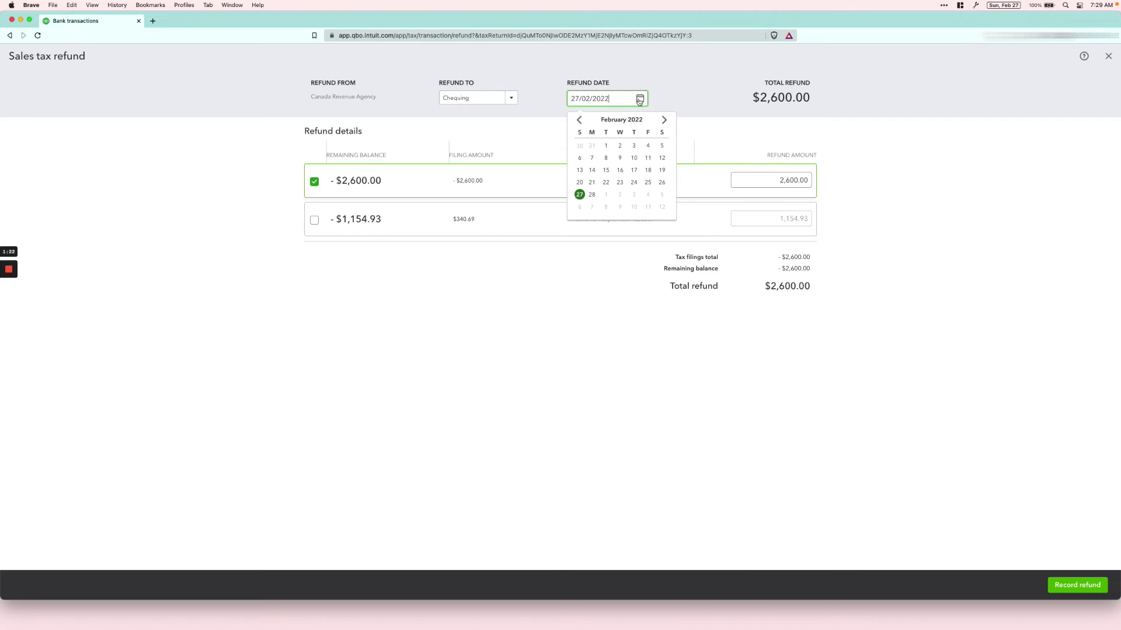
{"action": "left_click", "coordinate": [591, 195]}
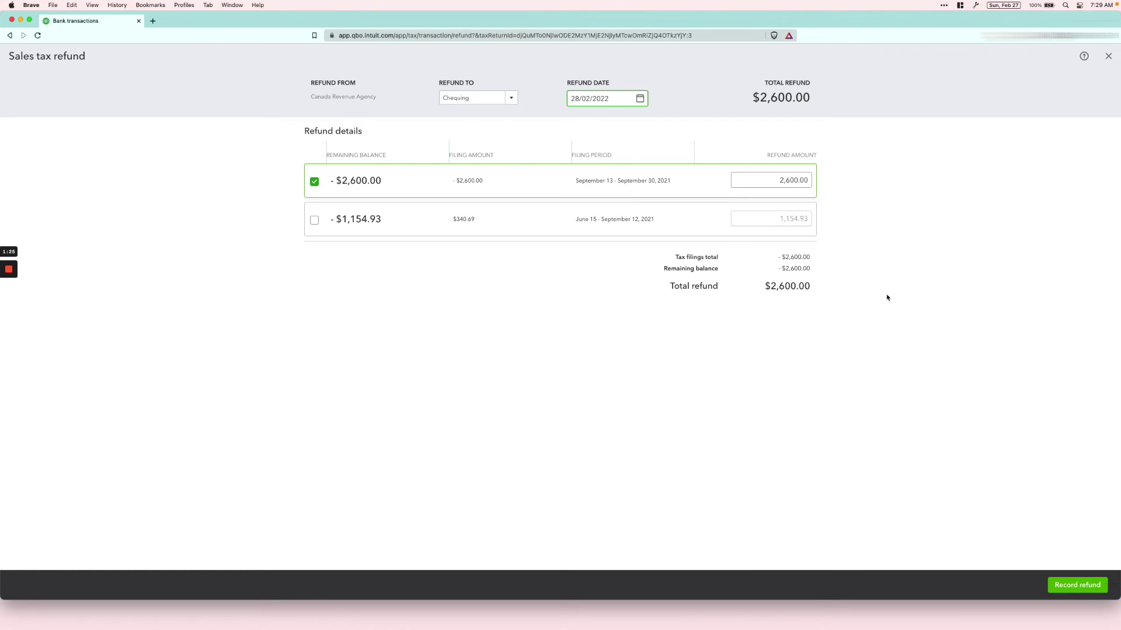
{"action": "left_click", "coordinate": [1077, 585]}
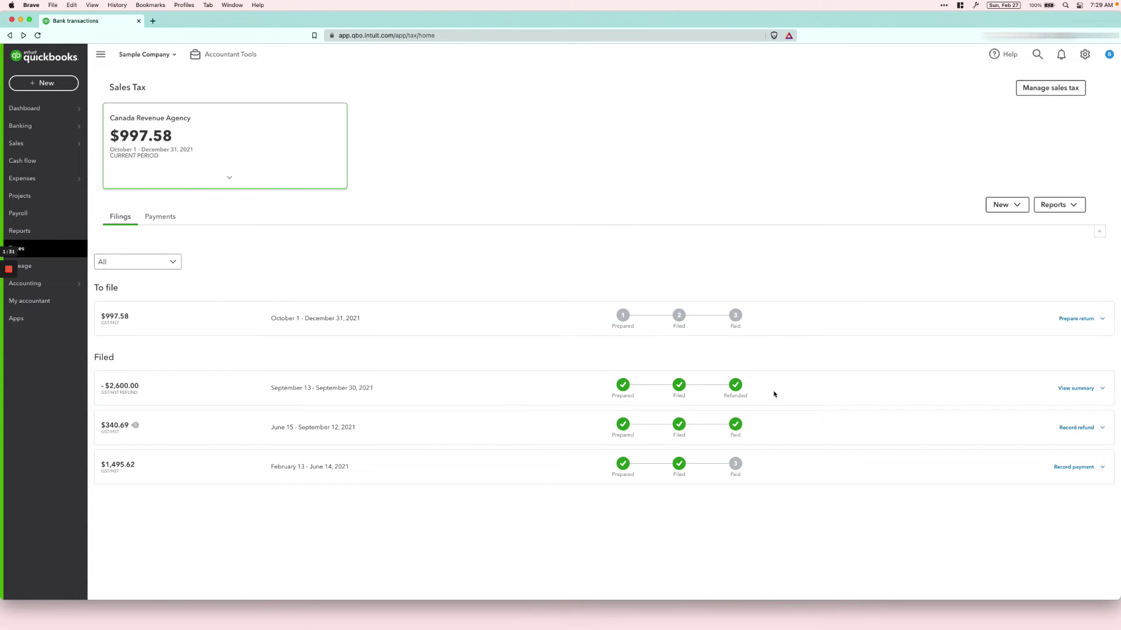
Open the Chequing account history from the Chart of accounts
{"action": "left_click", "coordinate": [113, 290]}
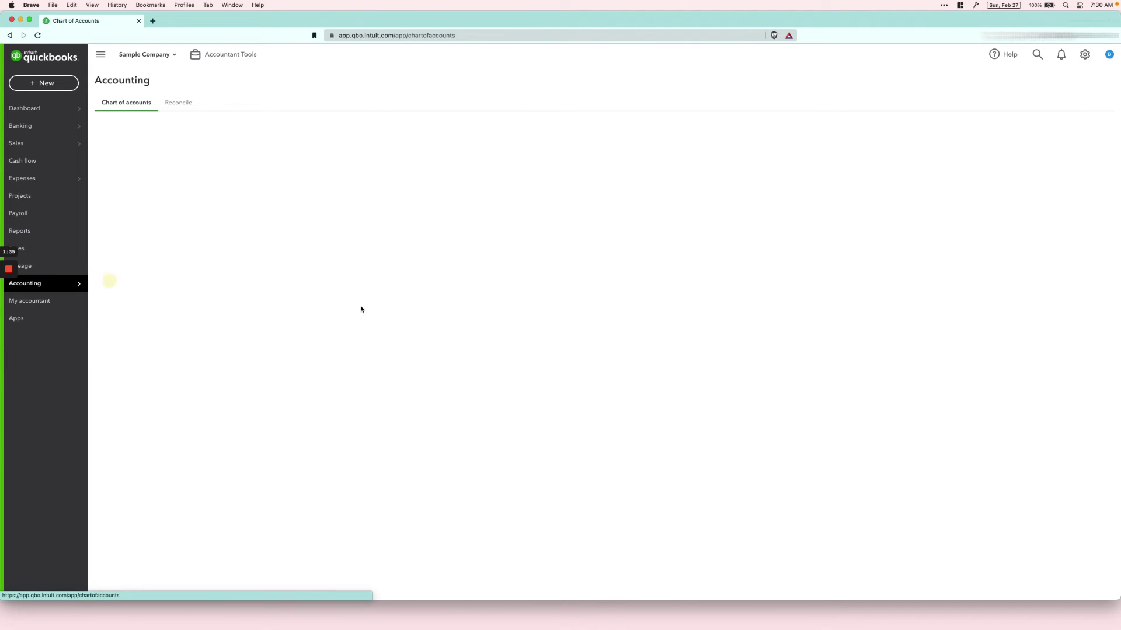
{"action": "left_click", "coordinate": [603, 258]}
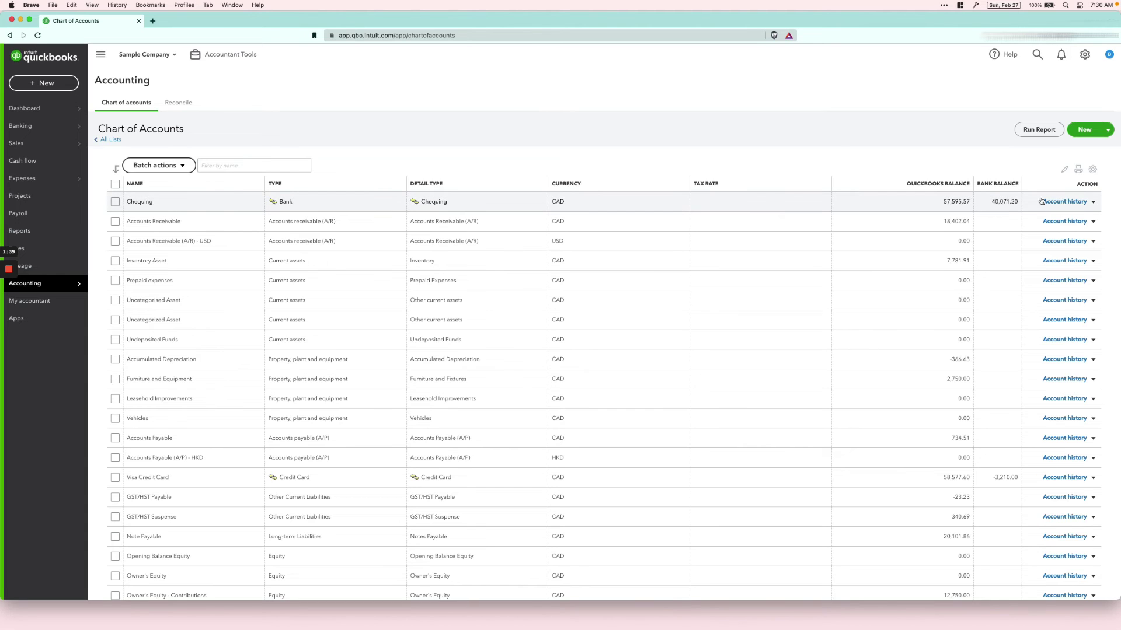
{"action": "left_click", "coordinate": [1064, 202]}
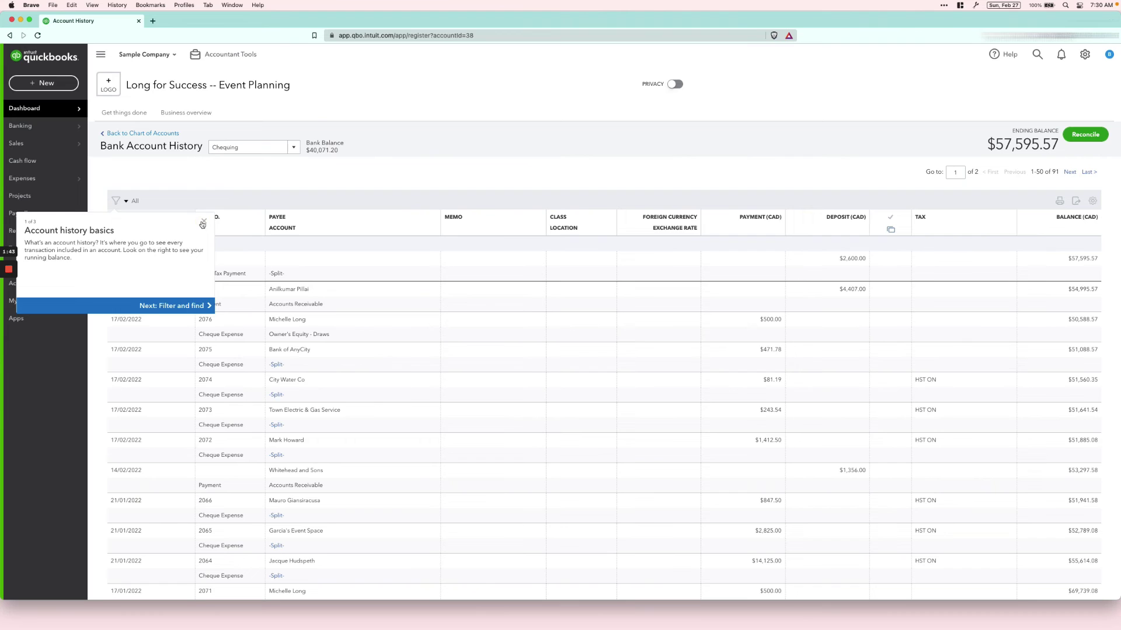
Dismiss the tour tip and inspect the 28/02/2022 $2,600.00 deposit's sales tax refund
{"action": "left_click", "coordinate": [202, 224]}
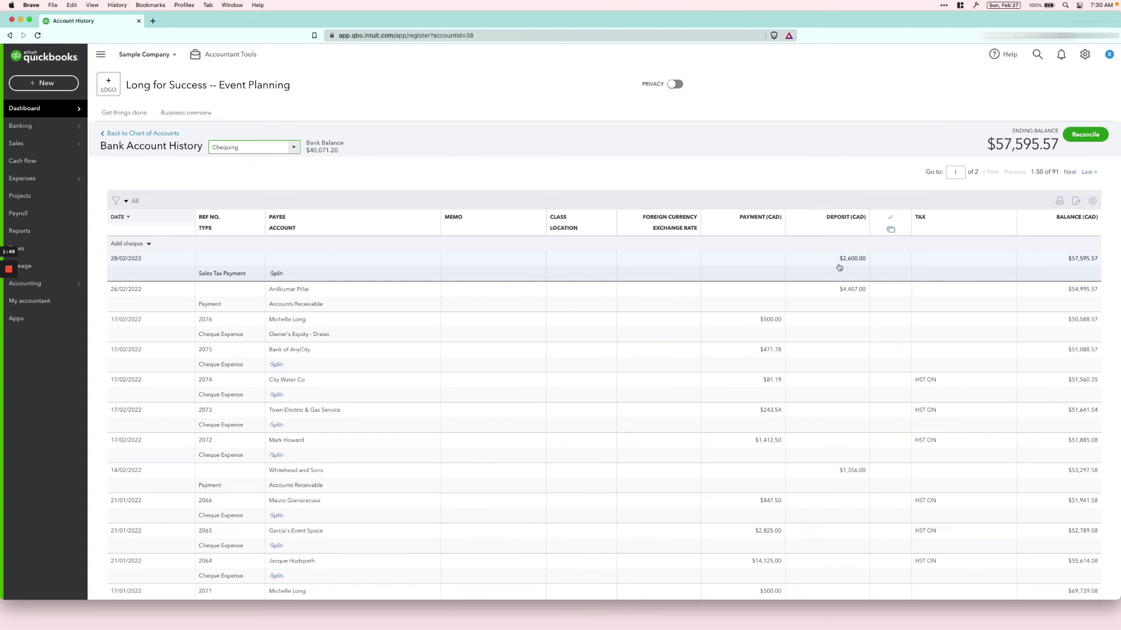
{"action": "left_click", "coordinate": [839, 262]}
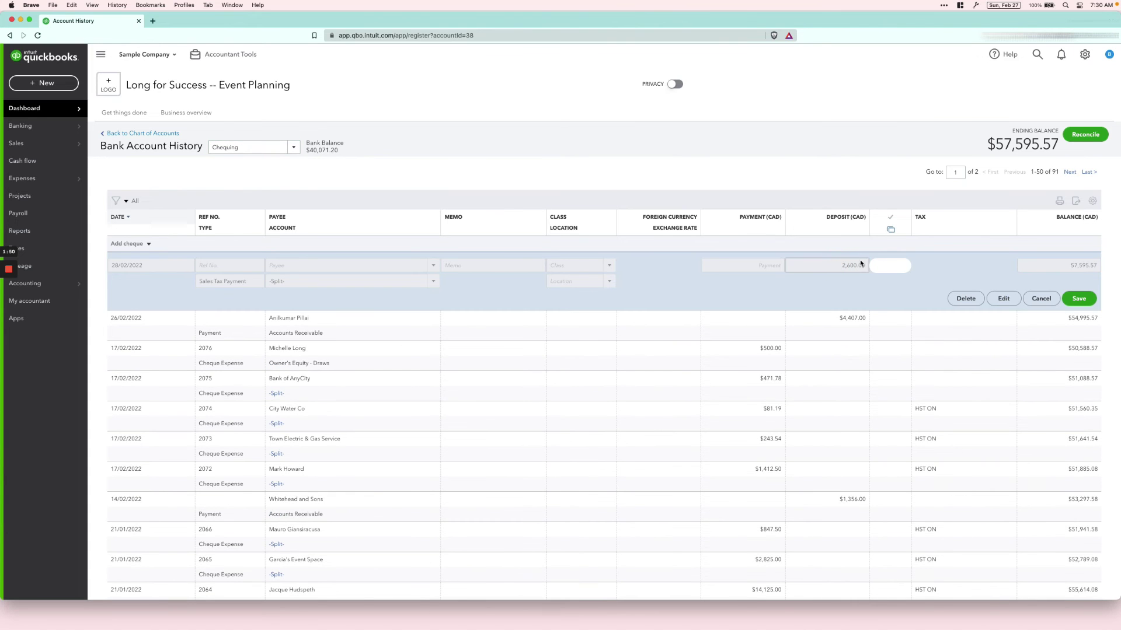
{"action": "left_click", "coordinate": [1007, 299]}
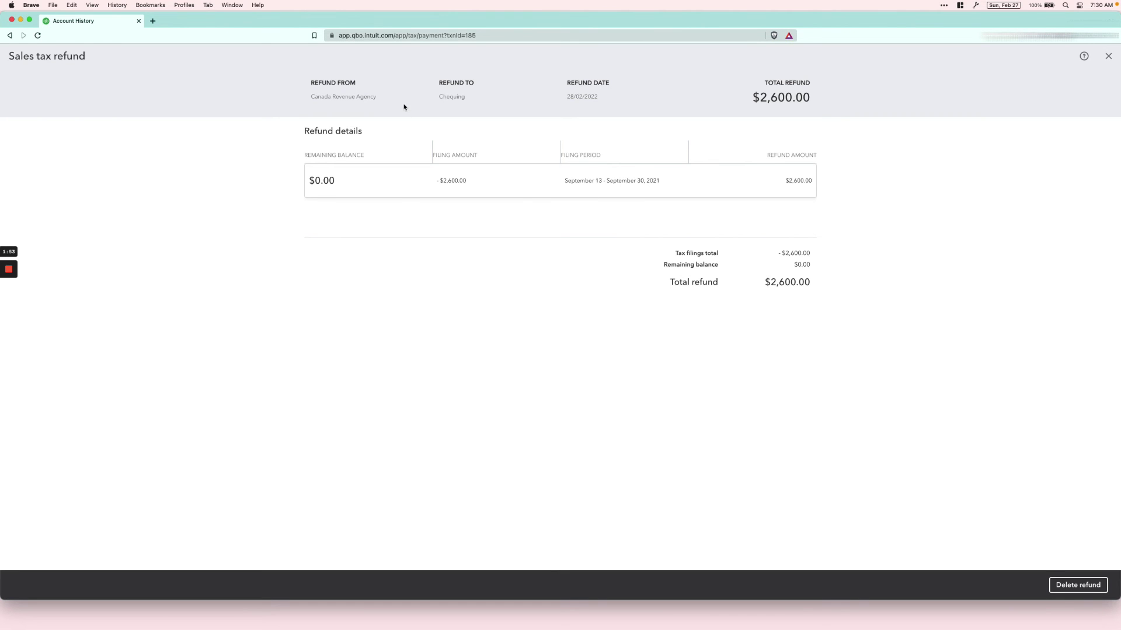
{"action": "left_click", "coordinate": [1107, 56]}
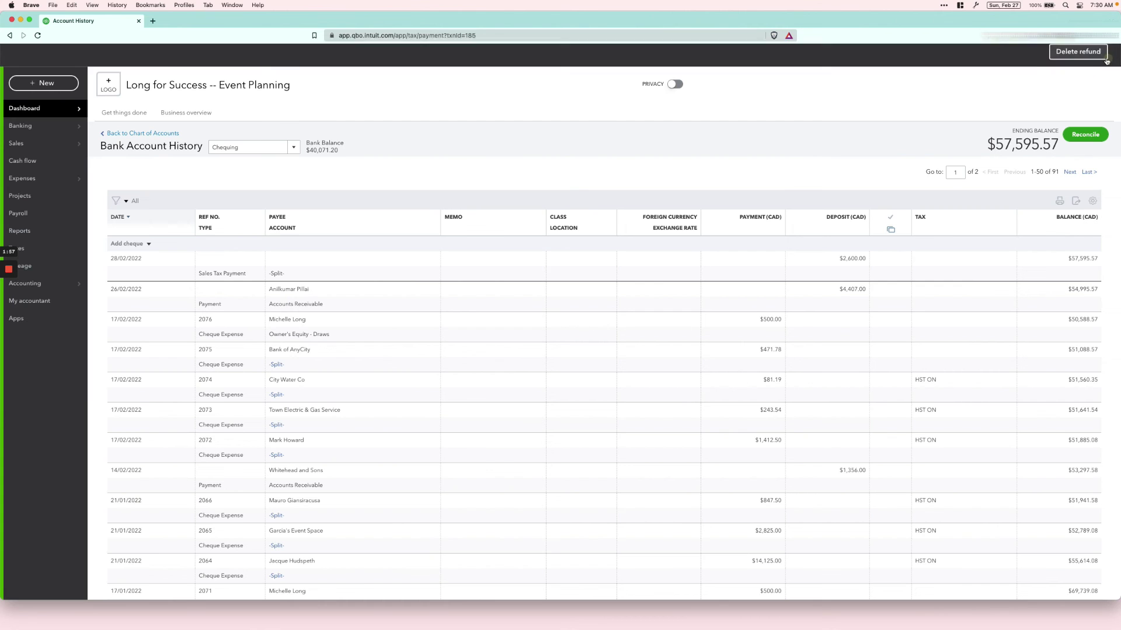